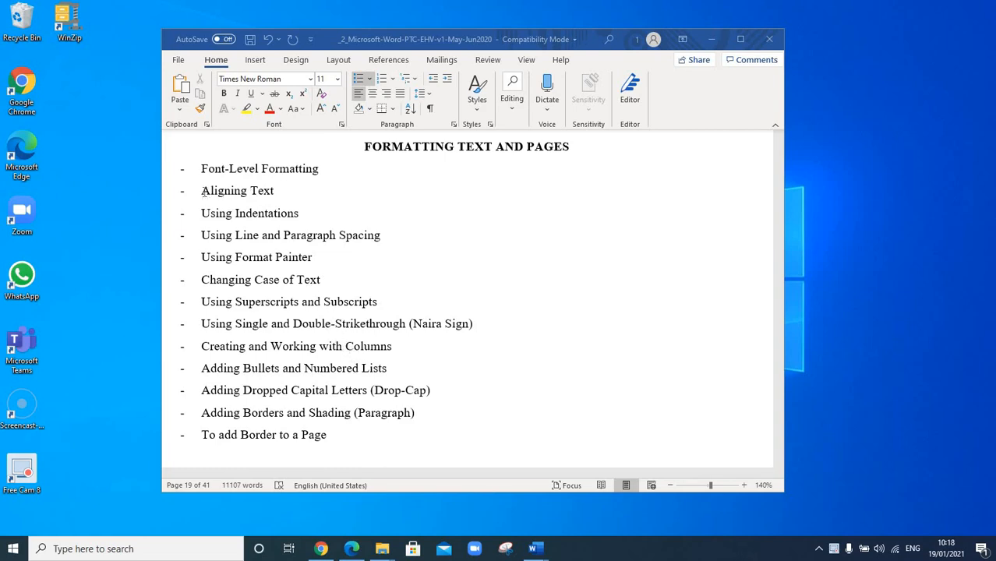
pyautogui.moveTo(203, 192); pyautogui.dragTo(279, 196)
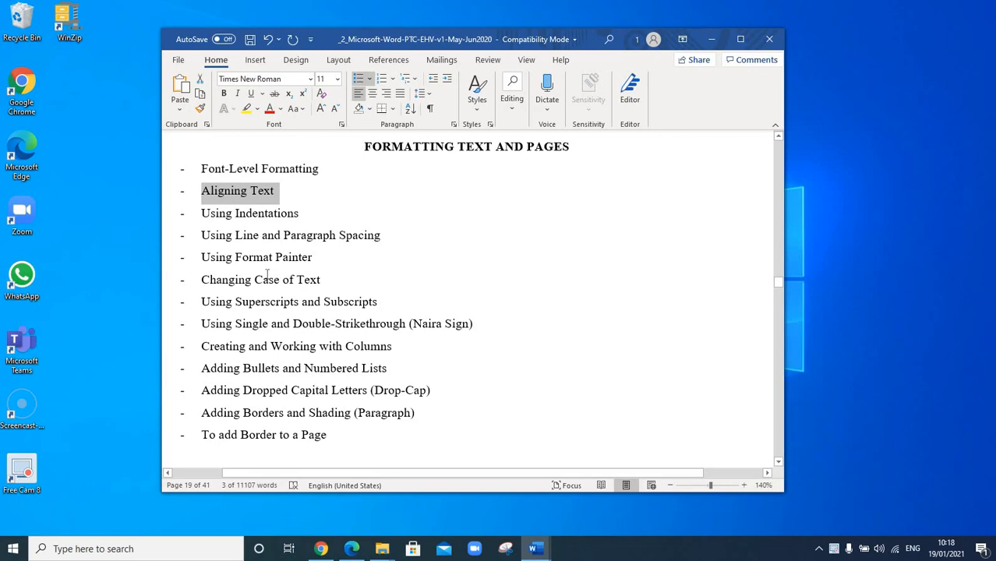
pyautogui.click(274, 246)
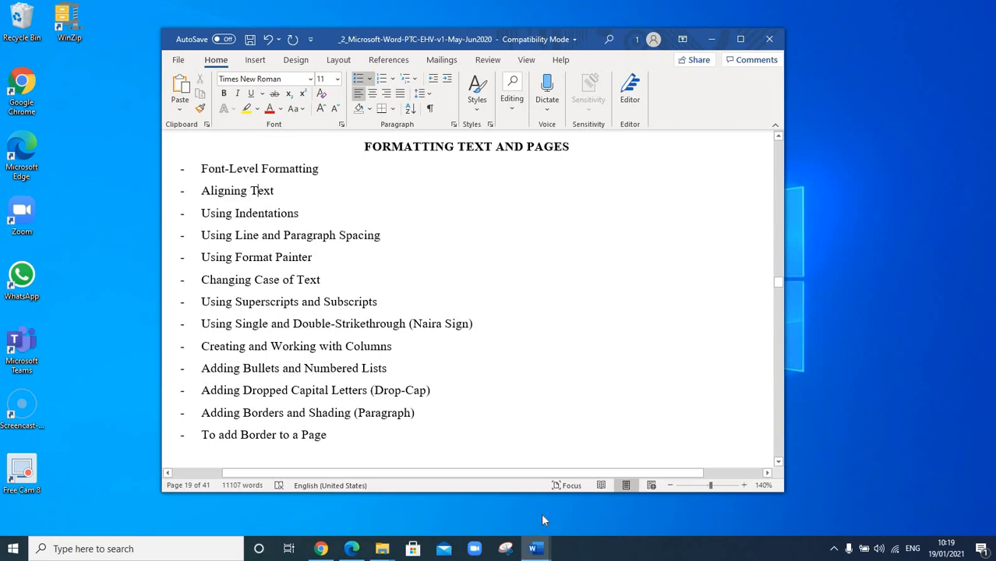
# Step: Switch to the PracticeDoc3 document and bring the line "We are there. Syzygy's…," into view
pyautogui.click(534, 549)
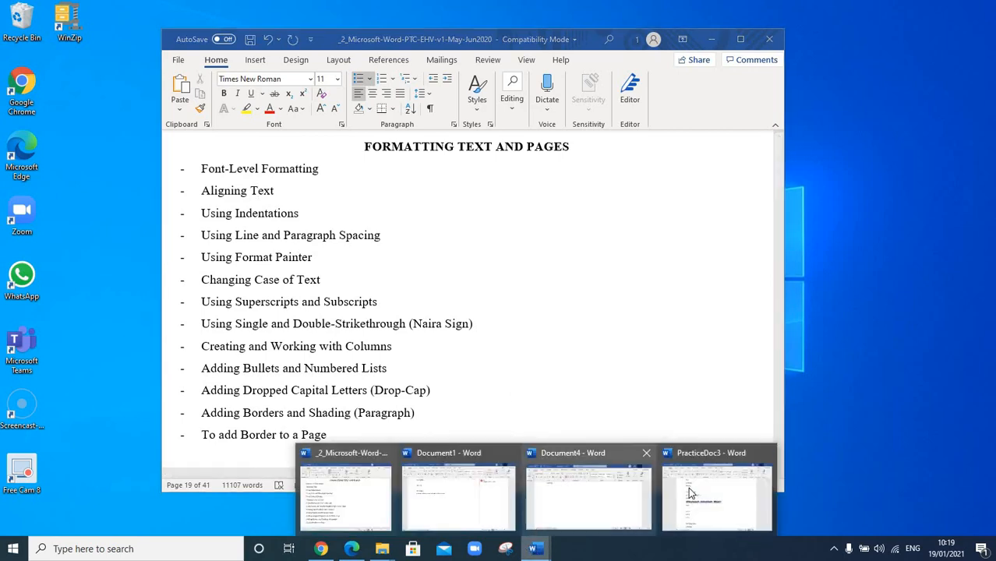
pyautogui.click(663, 487)
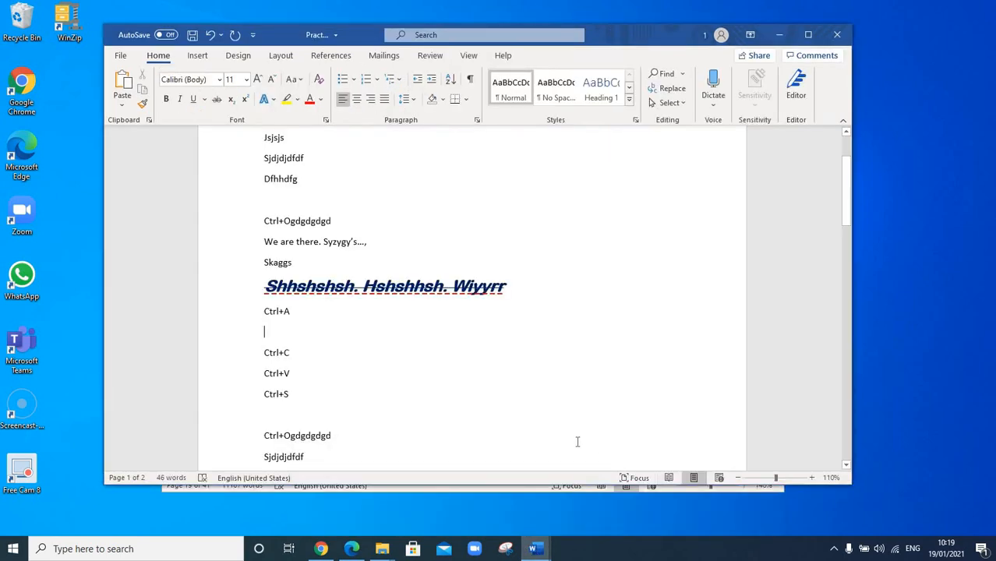
pyautogui.scroll(2, 578, 441)
pyautogui.scroll(-2, 553, 360)
pyautogui.scroll(-12, 553, 360)
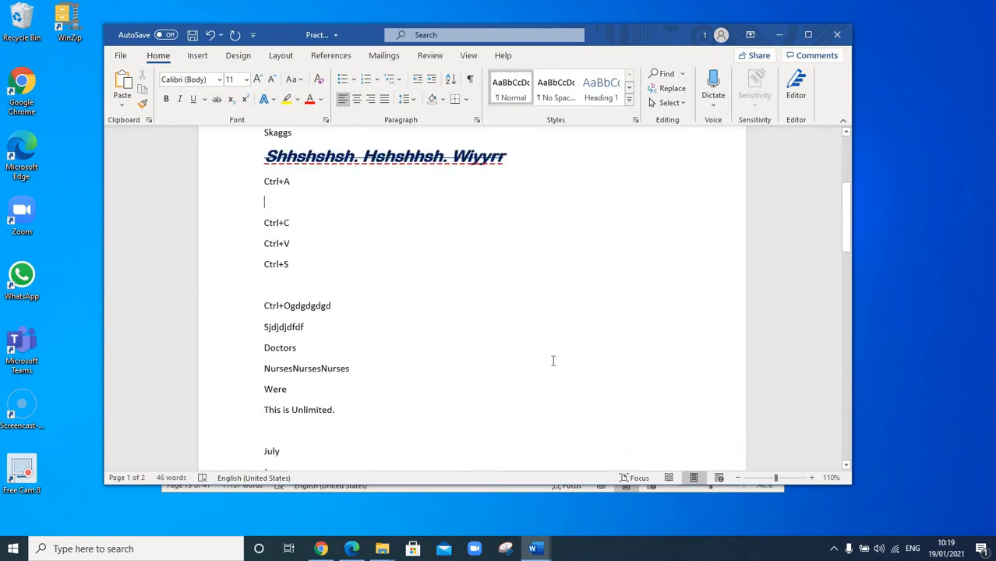
pyautogui.scroll(12, 553, 360)
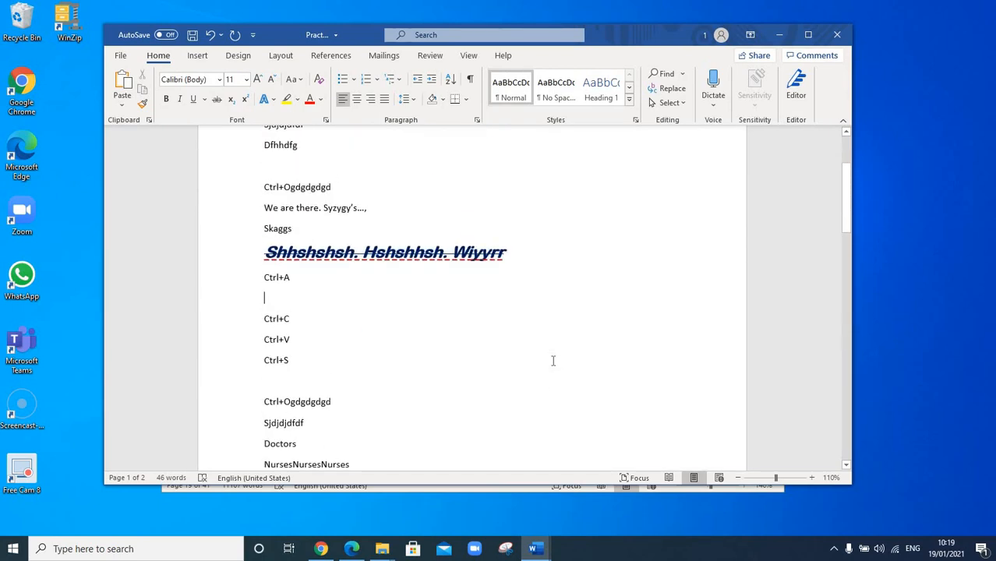
pyautogui.scroll(-2, 554, 360)
pyautogui.scroll(5, 554, 360)
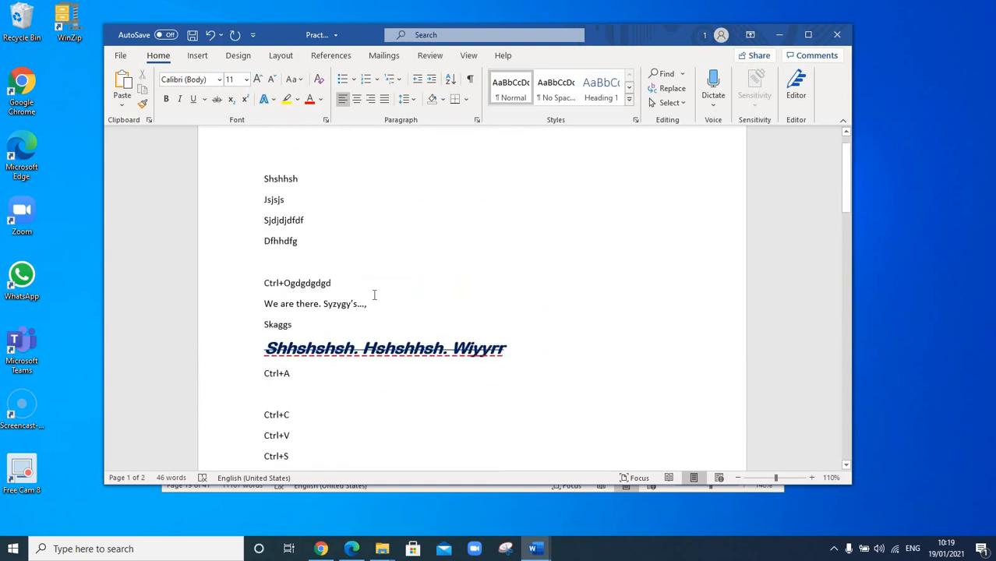
# Step: Select the line "We are there. Syzygy's…," and set its alignment to Right in the paragraph settings to preview it
pyautogui.moveTo(376, 304); pyautogui.dragTo(263, 304)
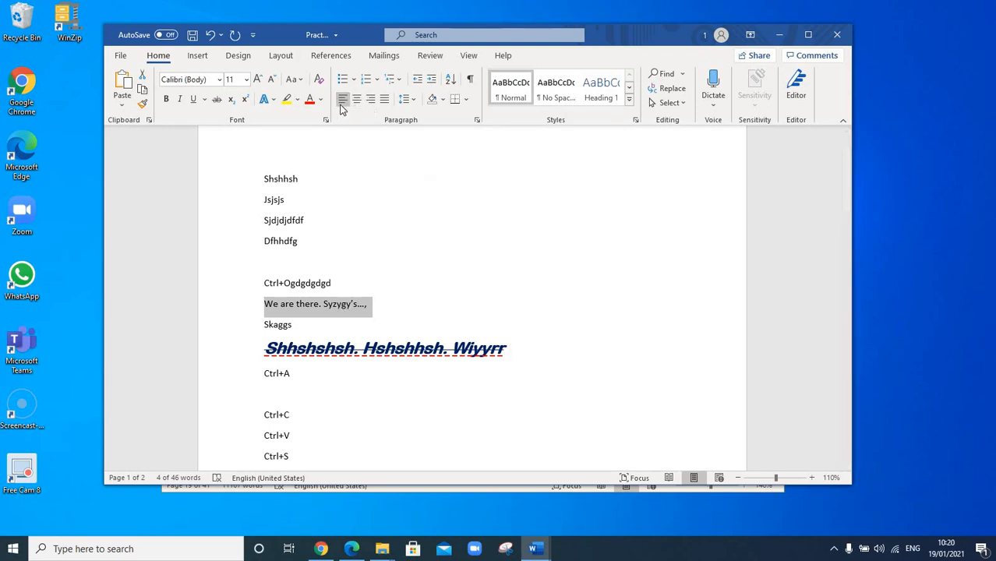
pyautogui.click(305, 163)
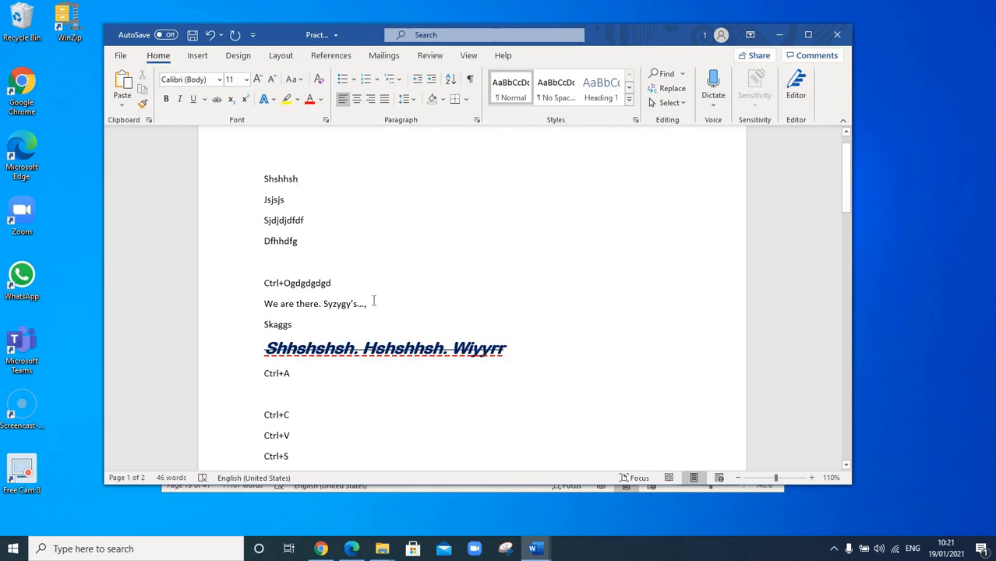
pyautogui.click(371, 306)
pyautogui.tripleClick(342, 304)
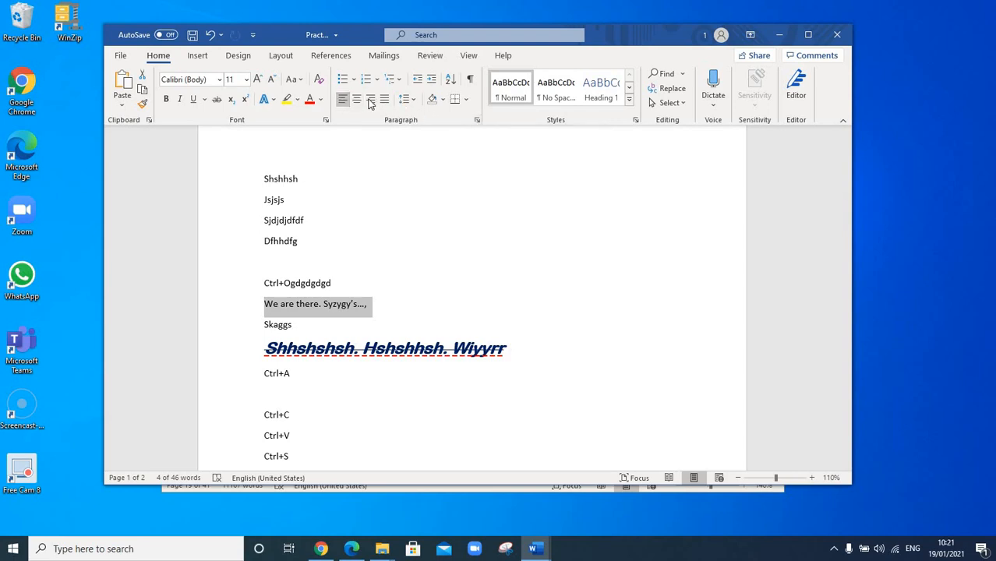
pyautogui.click(476, 123)
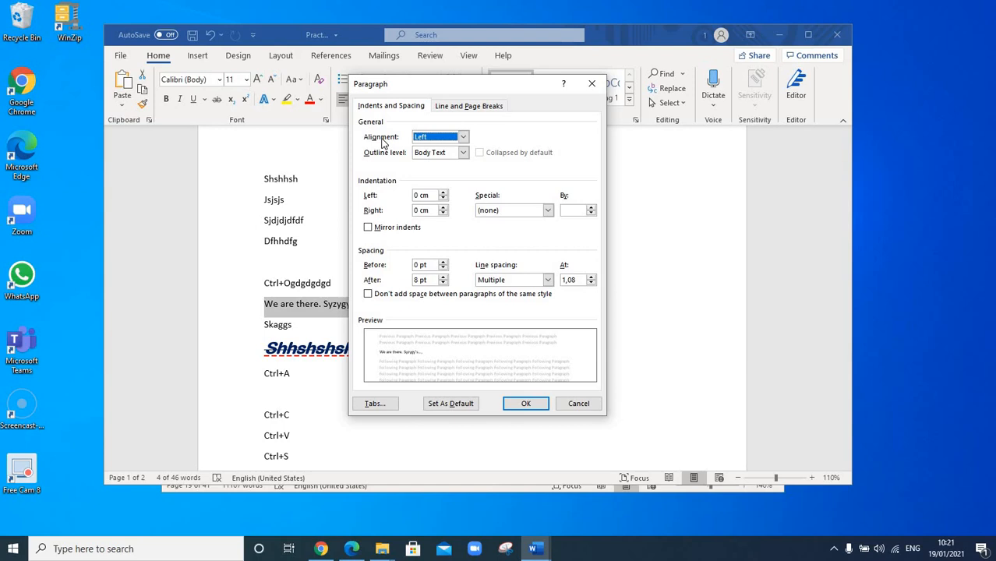
pyautogui.click(463, 138)
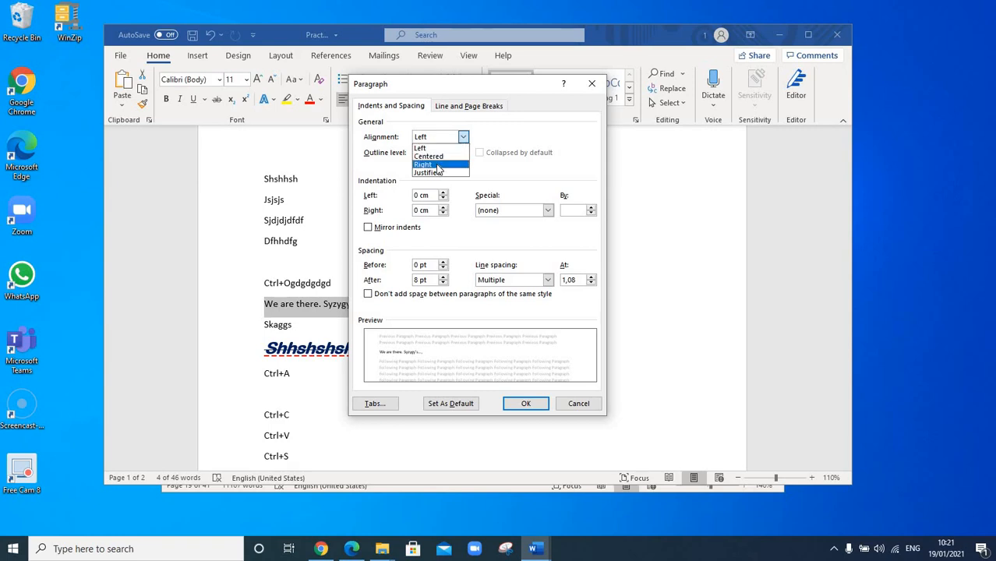
pyautogui.click(438, 165)
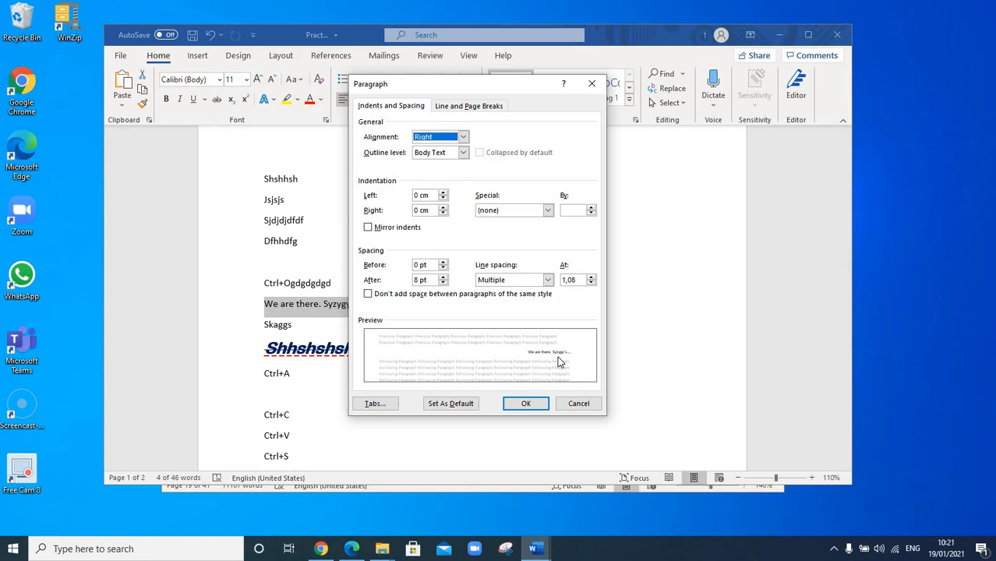
# Step: Try the Left, Centered and Justified alignments for the selected line in the paragraph settings
pyautogui.click(463, 136)
pyautogui.press('Return')
pyautogui.click(464, 136)
pyautogui.click(453, 157)
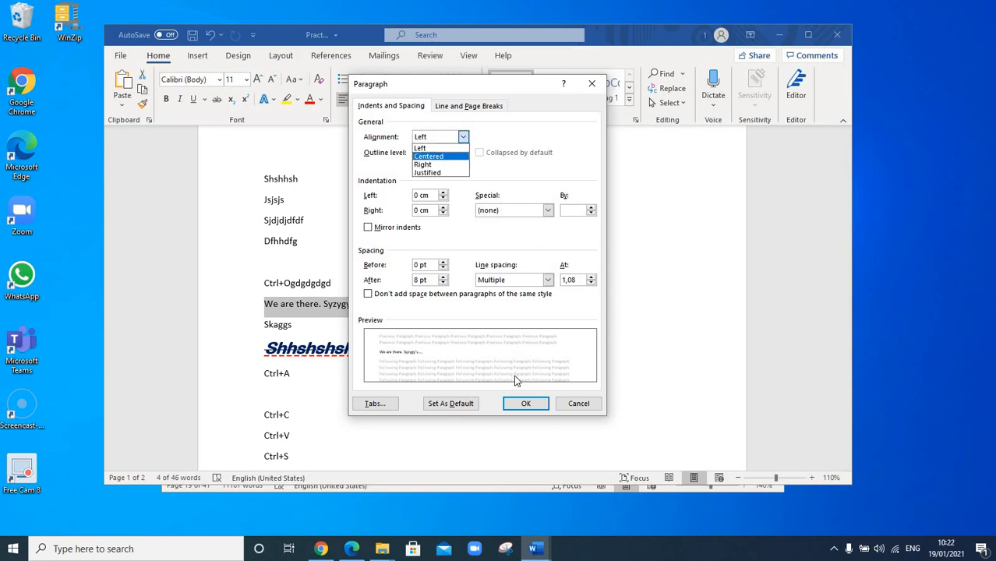
pyautogui.click(464, 138)
pyautogui.click(447, 173)
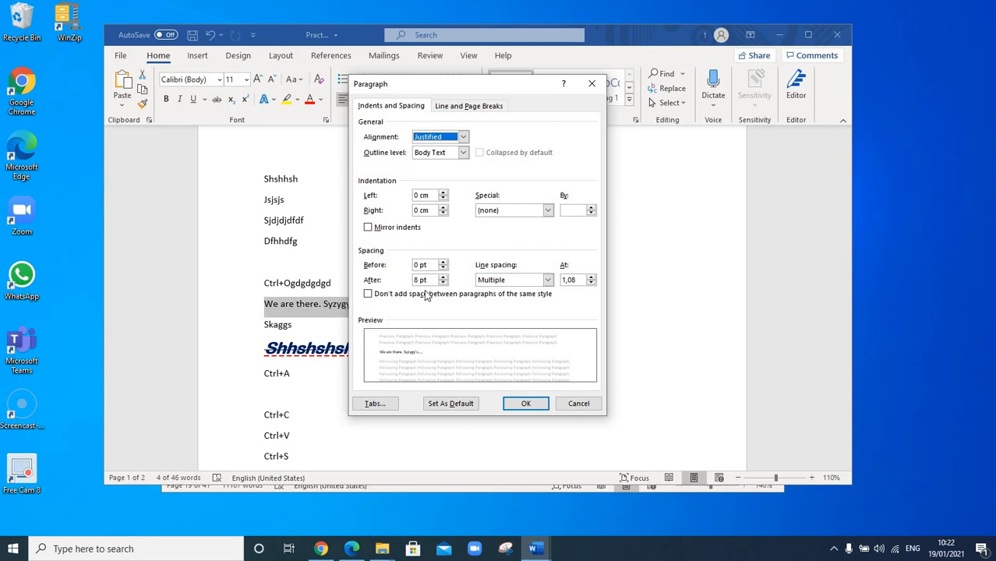
# Step: Set the selected line's alignment to Centered and apply the paragraph settings
pyautogui.click(464, 137)
pyautogui.click(440, 158)
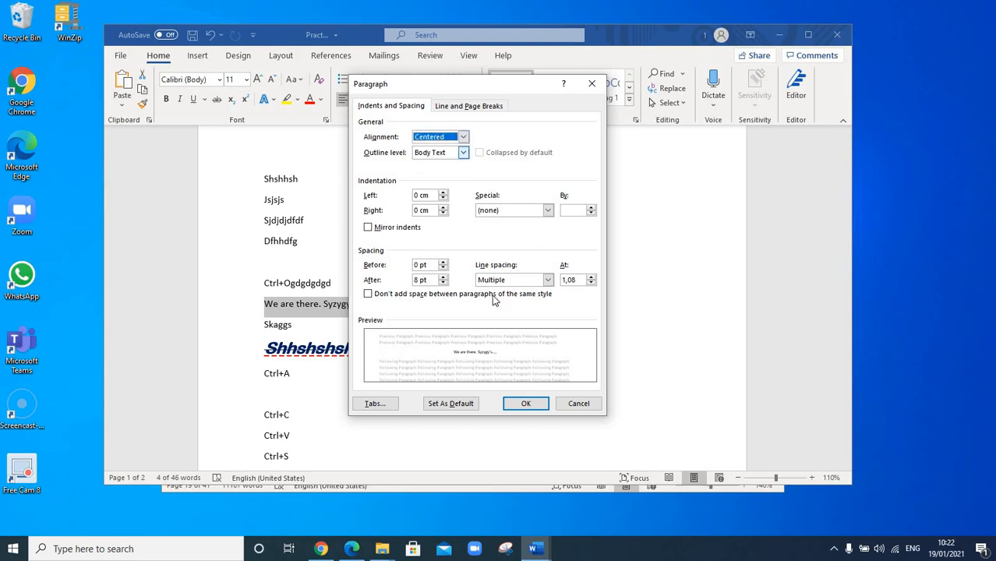
pyautogui.click(526, 405)
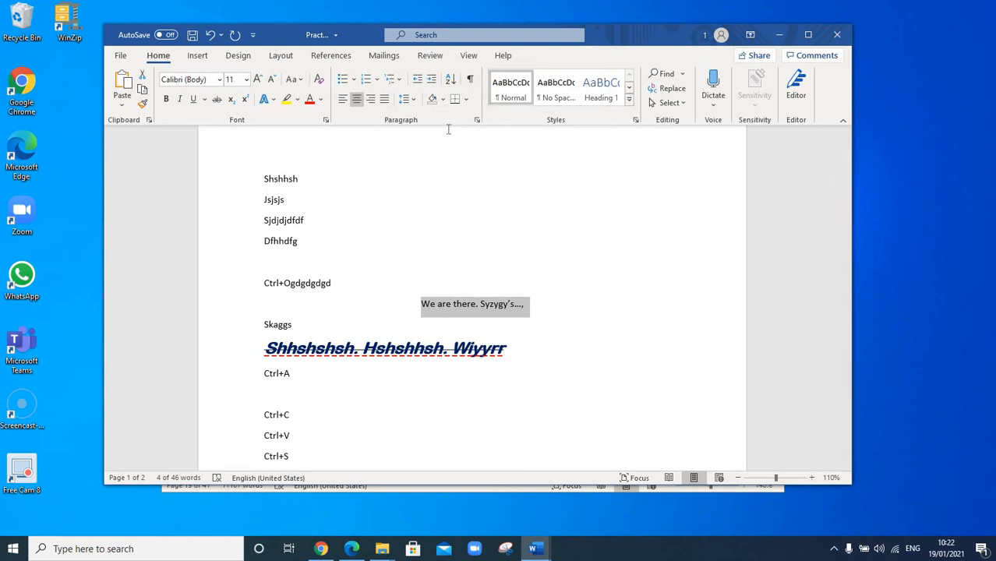
# Step: Try right alignment on the line "We are there. Syzygy's…," and then justify it
pyautogui.click(372, 99)
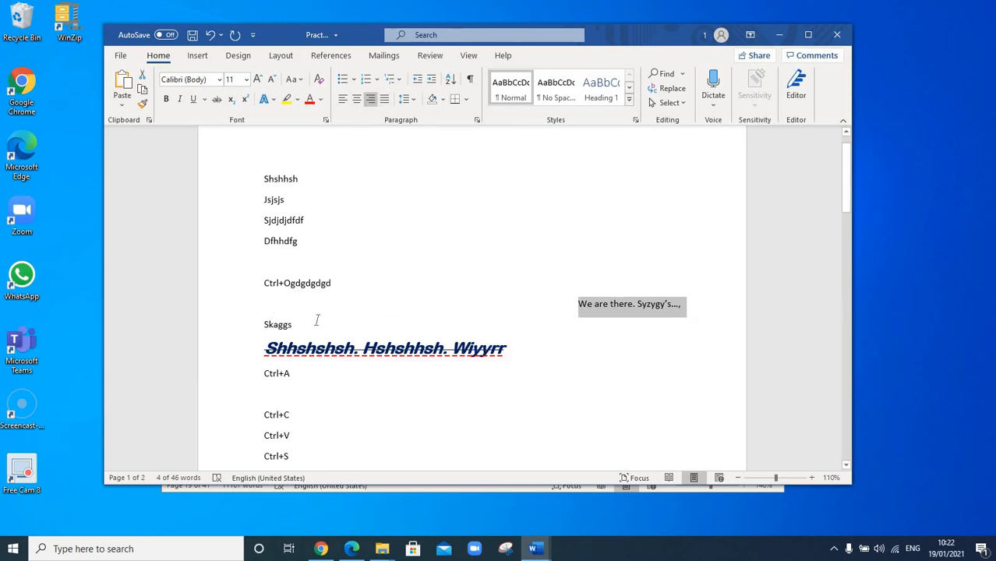
pyautogui.click(384, 99)
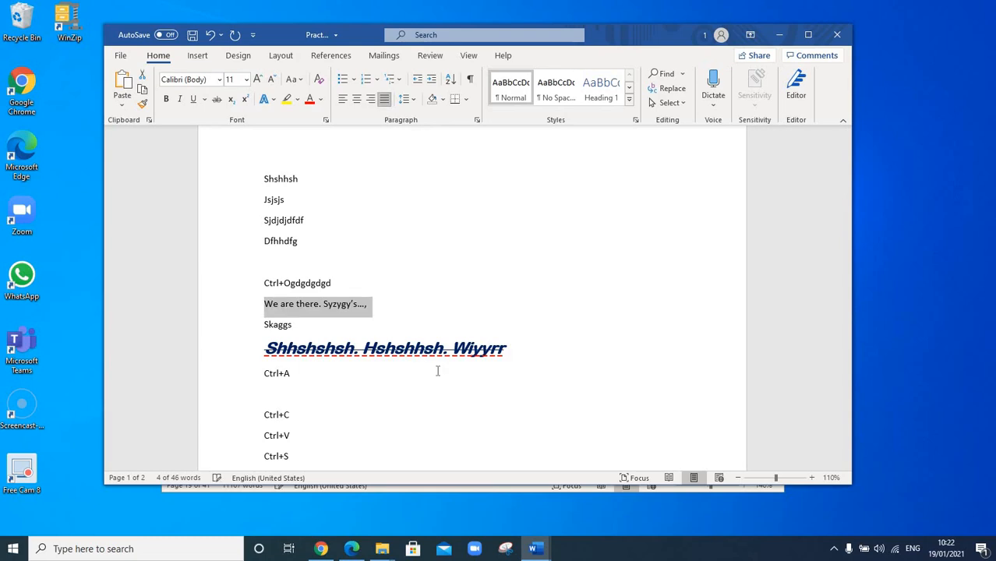
# Step: Below "Skaggs", add a filler line starting "Sjshshsh sjsjsjs kksksk" and ending "lsskskl jsjsj", with a blank line above and below it
pyautogui.click(364, 330)
pyautogui.press('Return')
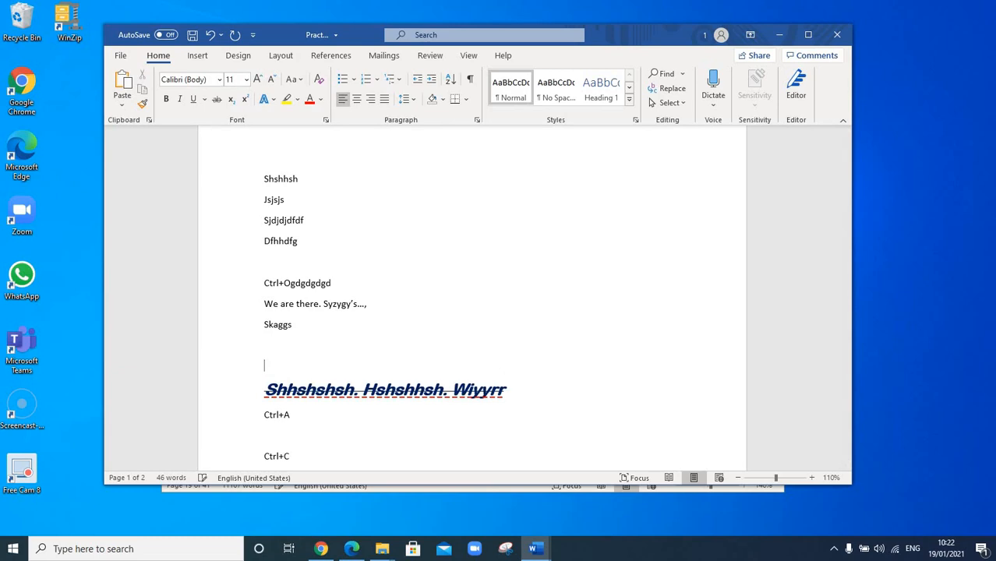
pyautogui.press('Return')
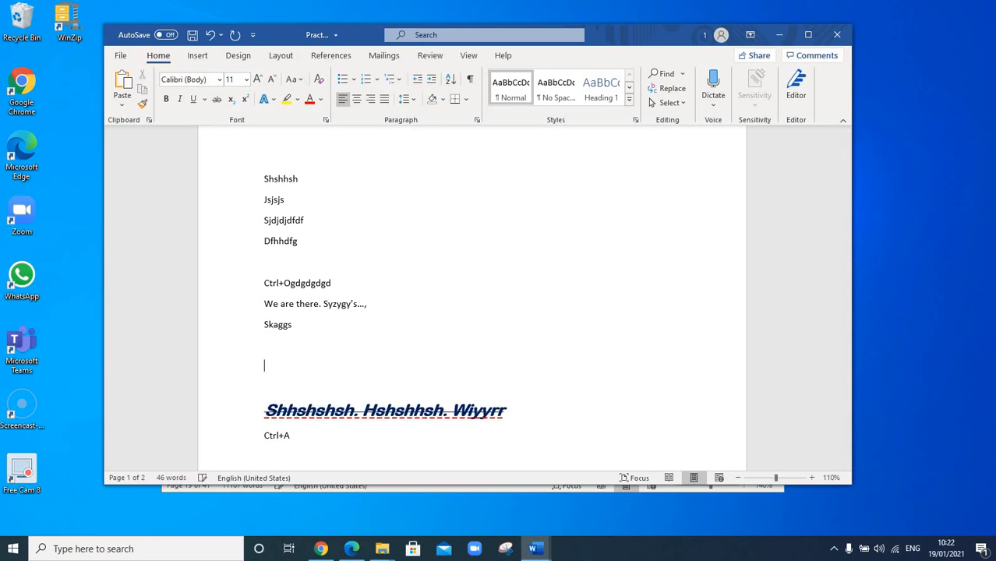
pyautogui.write('sjshshsh sjsjsjs kksksk')
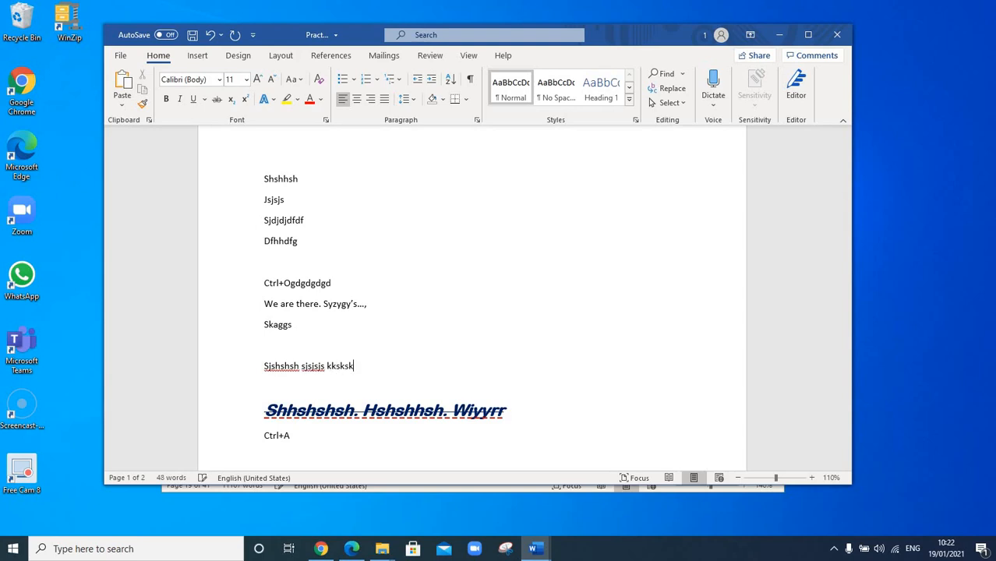
pyautogui.write(' jjhsjs kskskks')
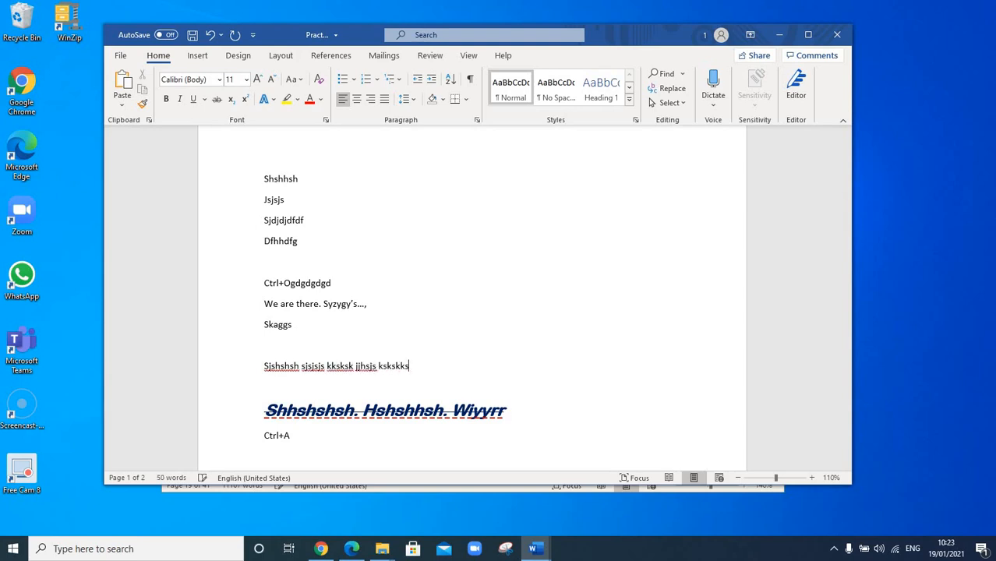
pyautogui.write(' kkskkskss lkskksks hsh')
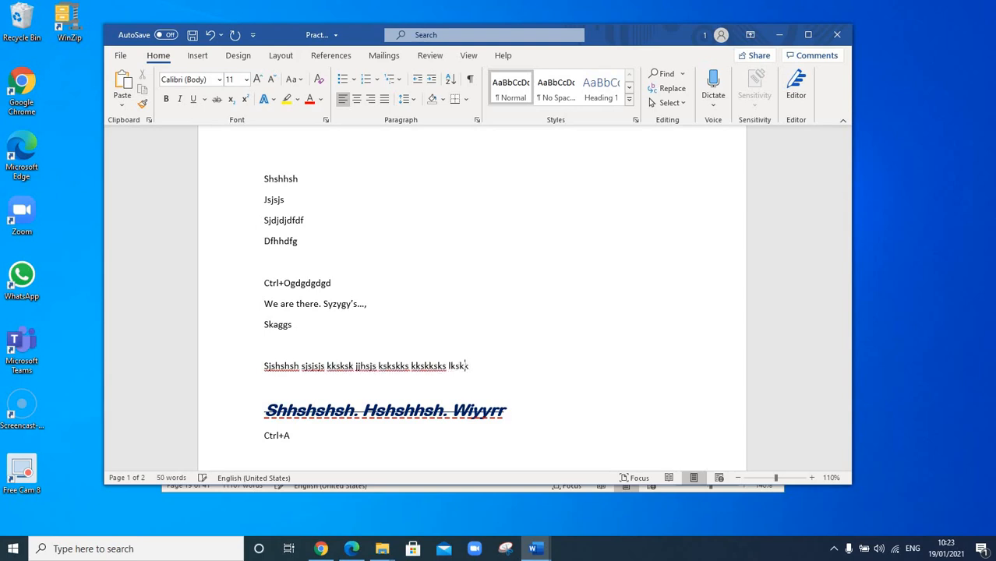
pyautogui.write('hshsl  hshshs ')
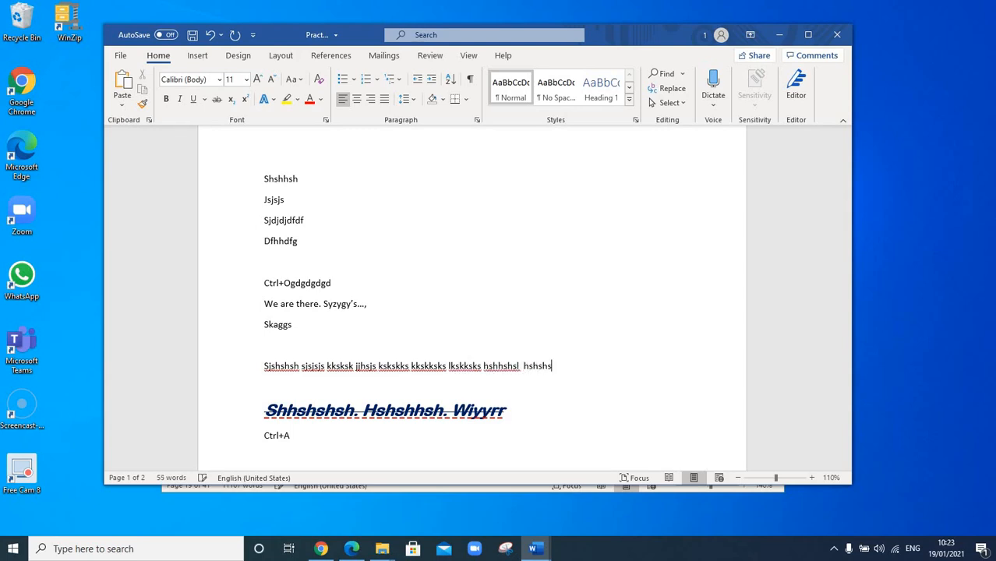
pyautogui.write('jsjsjs kskks kkkks ')
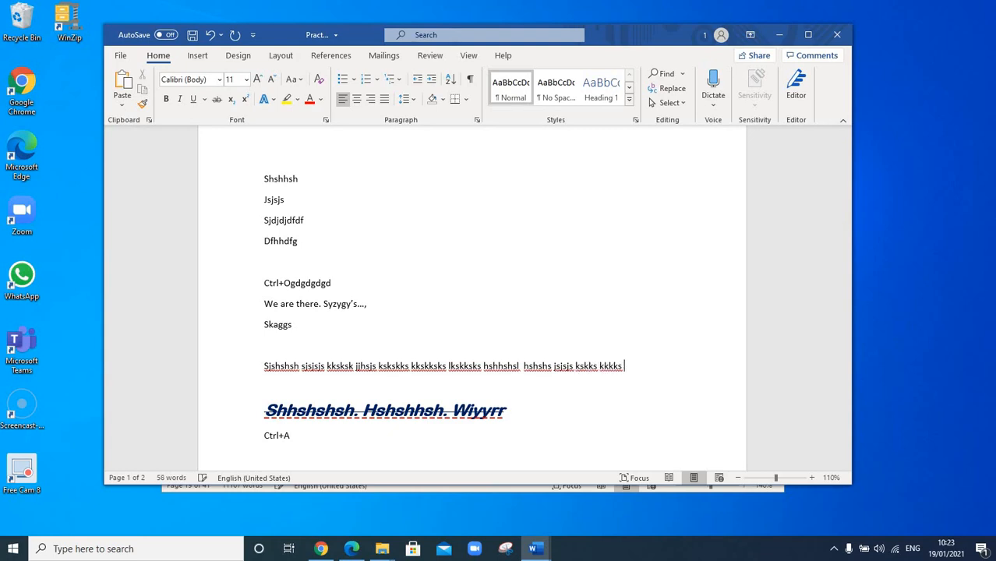
pyautogui.write('lsskskl jsjsj')
# Step: Add a second filler line beginning "Jsjsjsjsjsss" and ending "jsjjsj", trimmed so it fits on a single line
pyautogui.press('Return')
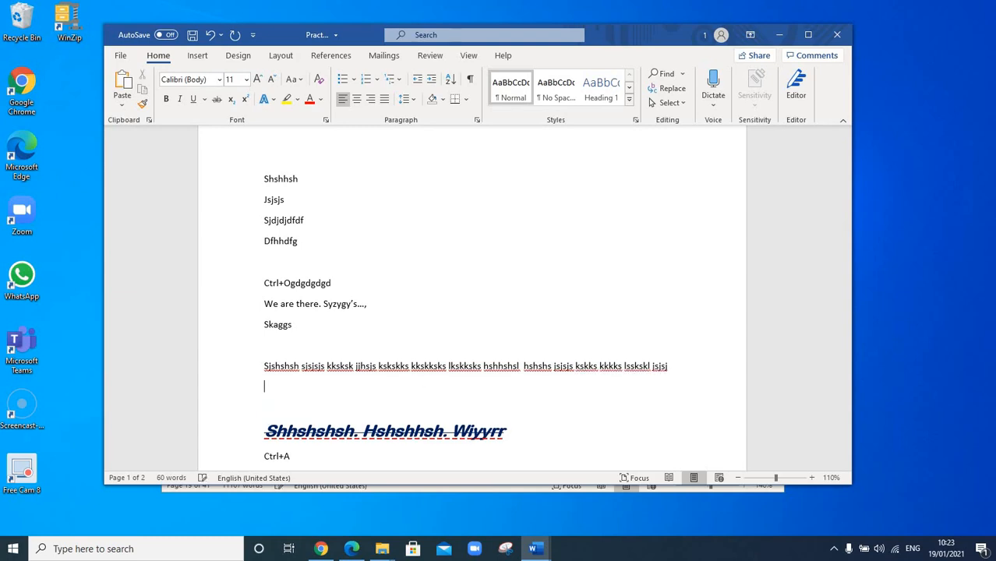
pyautogui.write('jsjsjsjsss susususususu')
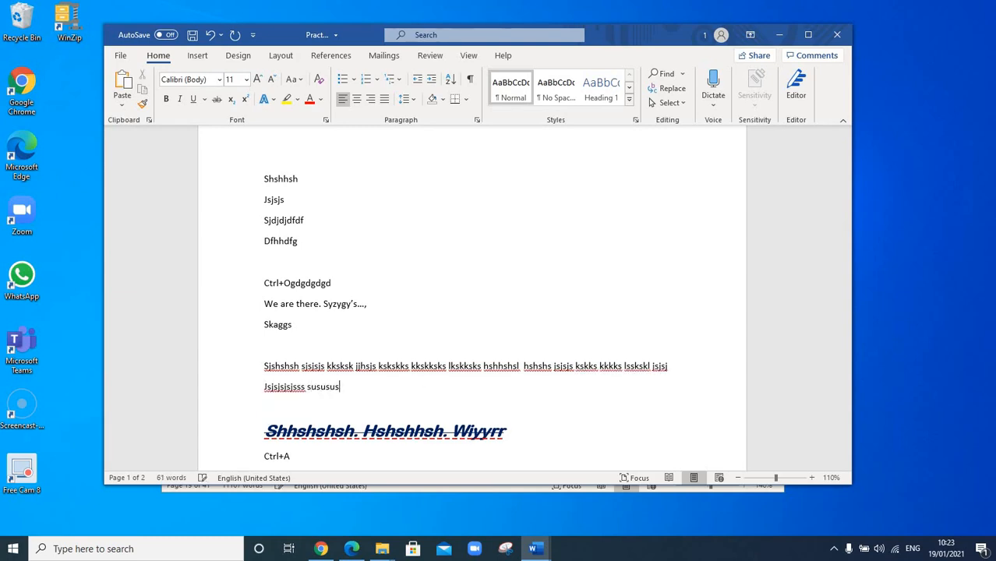
pyautogui.write('susuusus sosososososo')
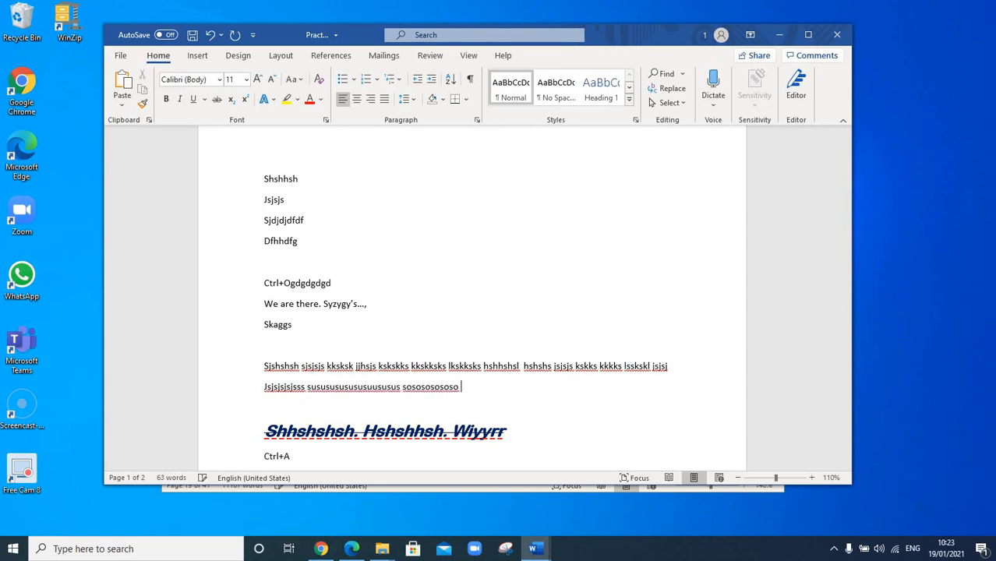
pyautogui.press('Tab')
pyautogui.write('sss')
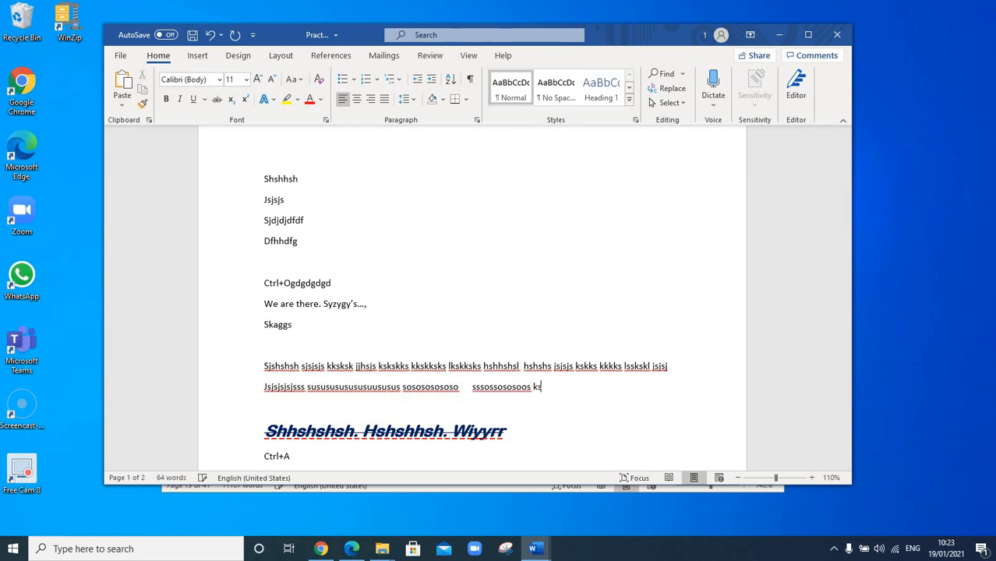
pyautogui.write('ososososoos kssiossoso ssjsjsjsjsjs jjs')
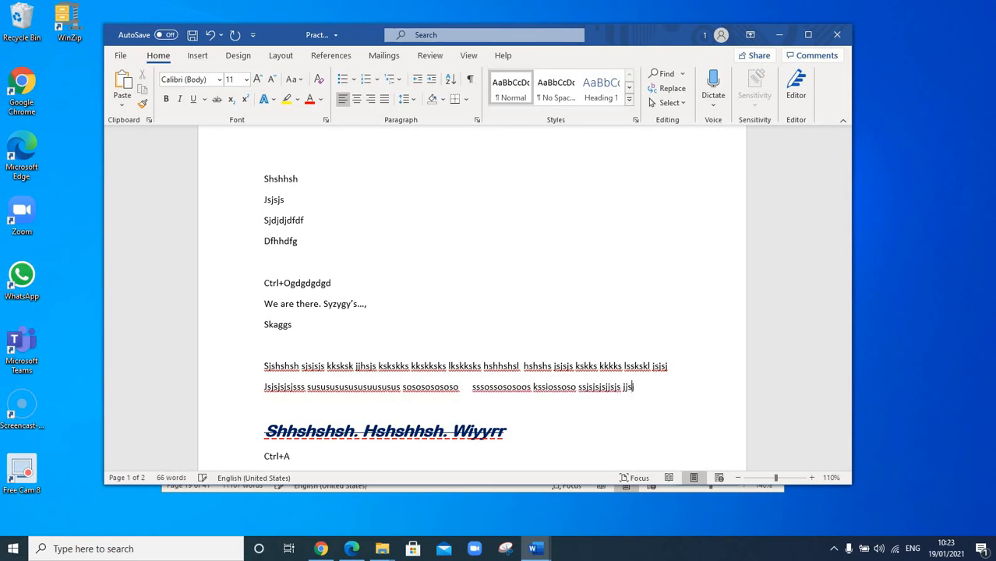
pyautogui.write('jsjsjsjjs jsjjsjsjs')
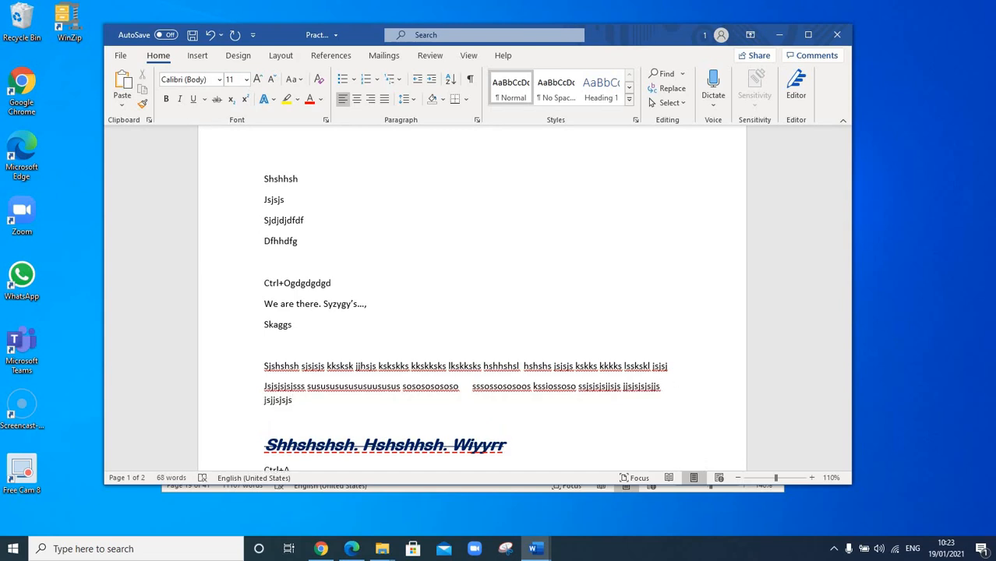
pyautogui.press('BackSpace')
pyautogui.press('BackSpace')
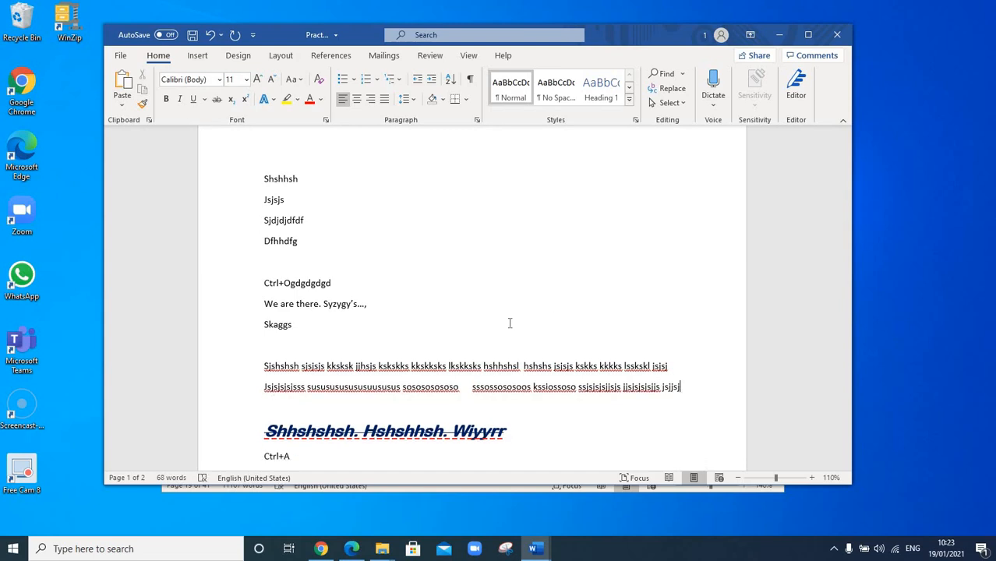
# Step: Try centered and right alignment on the two new filler lines, ending with them justified
pyautogui.moveTo(264, 365); pyautogui.dragTo(682, 389)
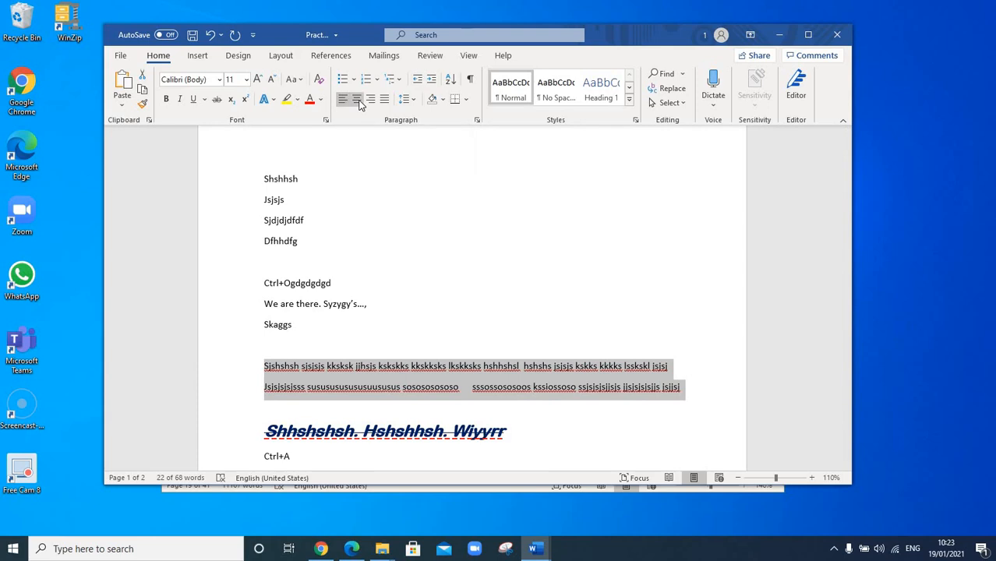
pyautogui.click(360, 104)
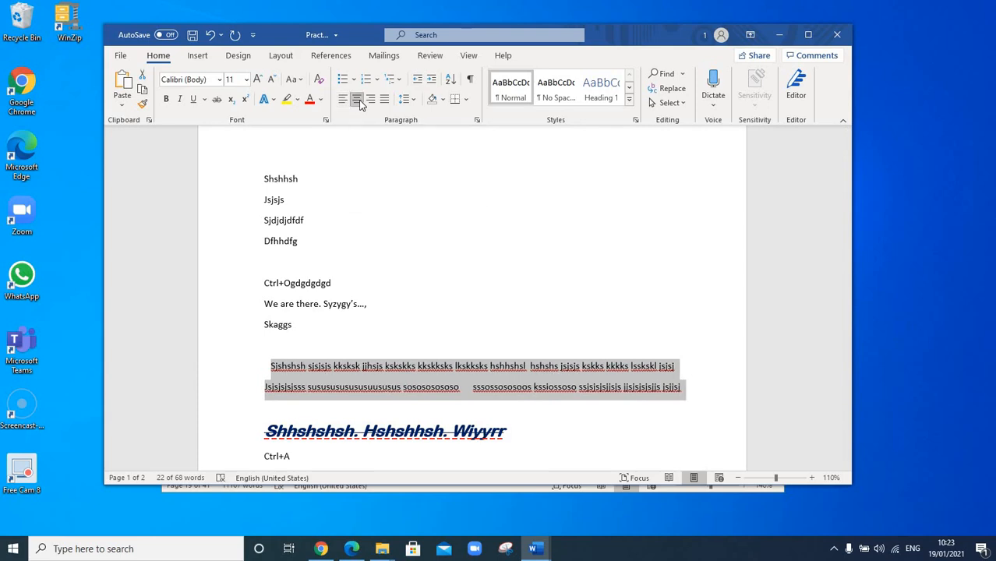
pyautogui.click(377, 104)
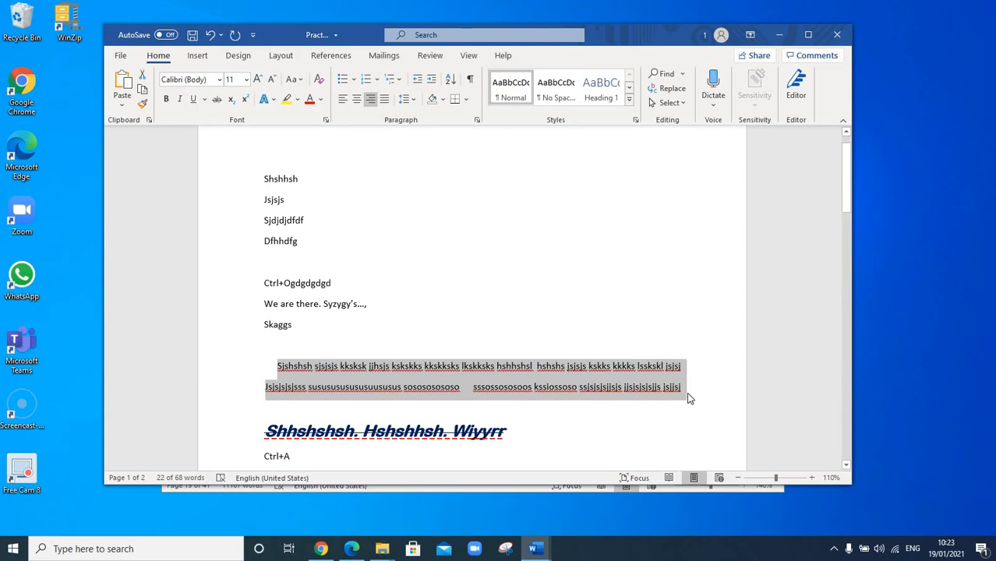
pyautogui.click(384, 104)
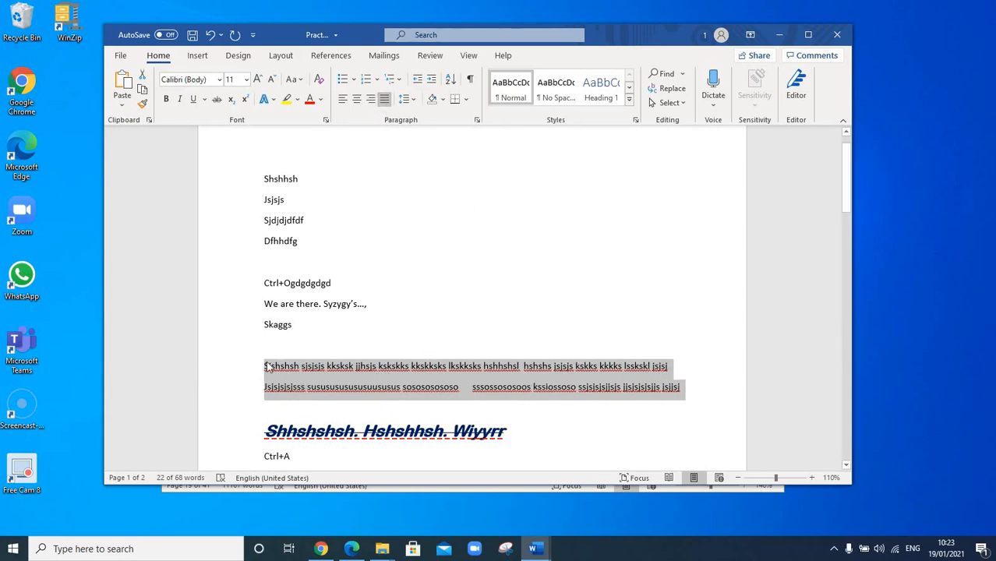